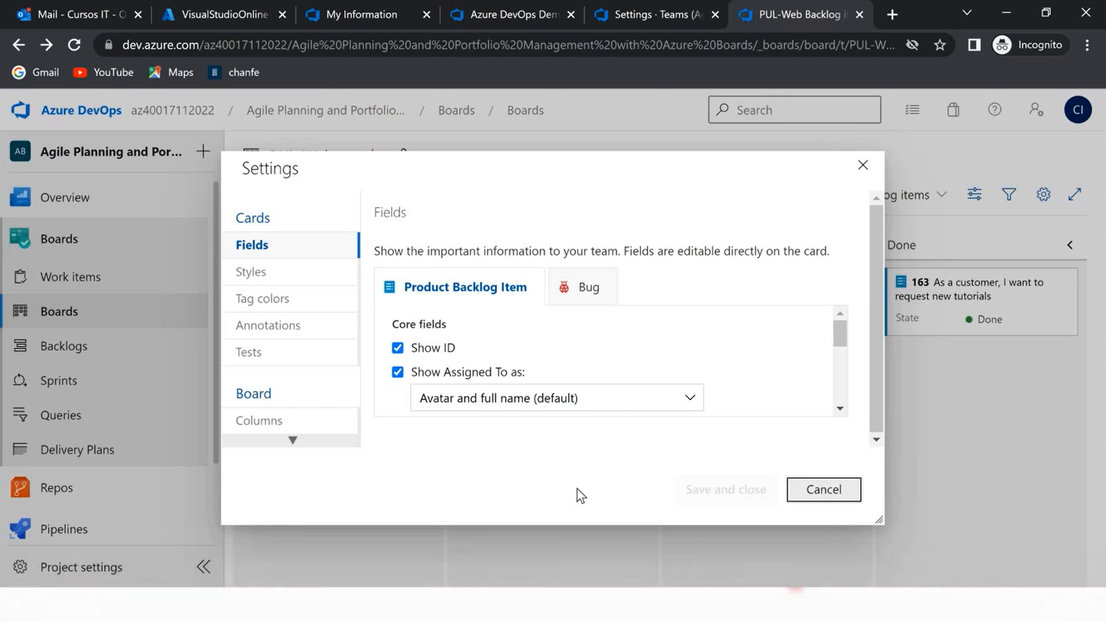
- Add a column named "QA Approved" in the PUL-Web board's column settings
left_click(259, 421)
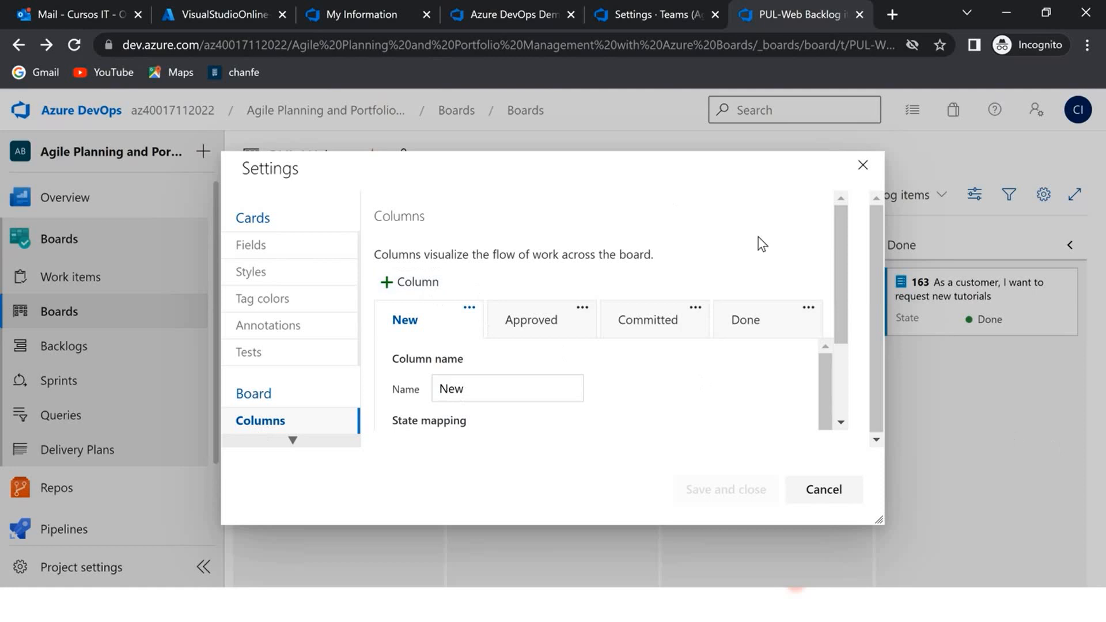
left_click(824, 490)
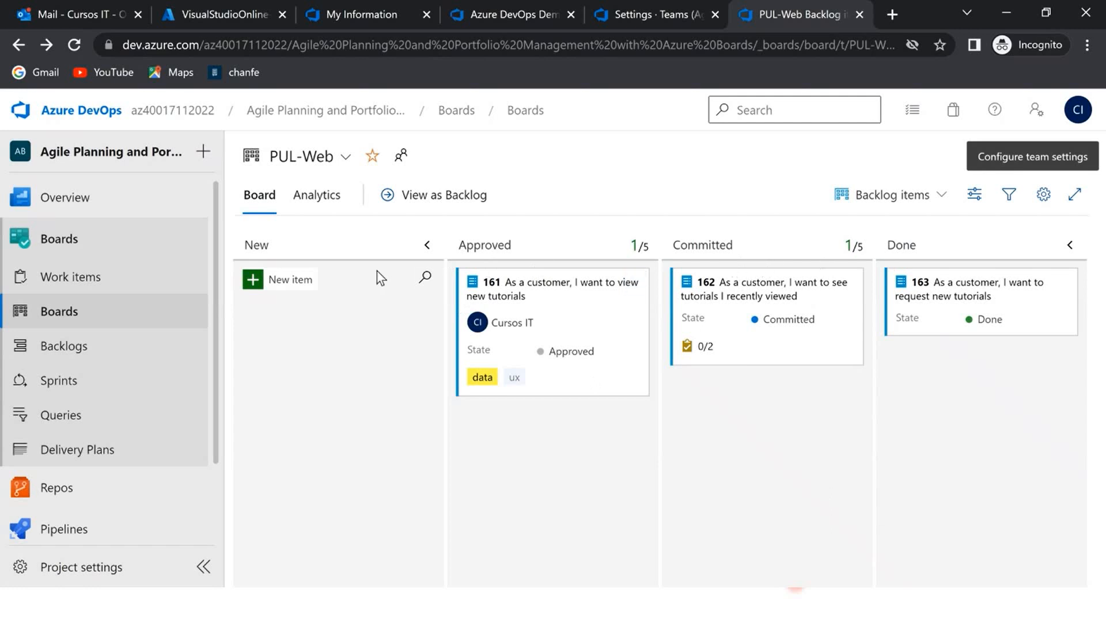
left_click(1041, 195)
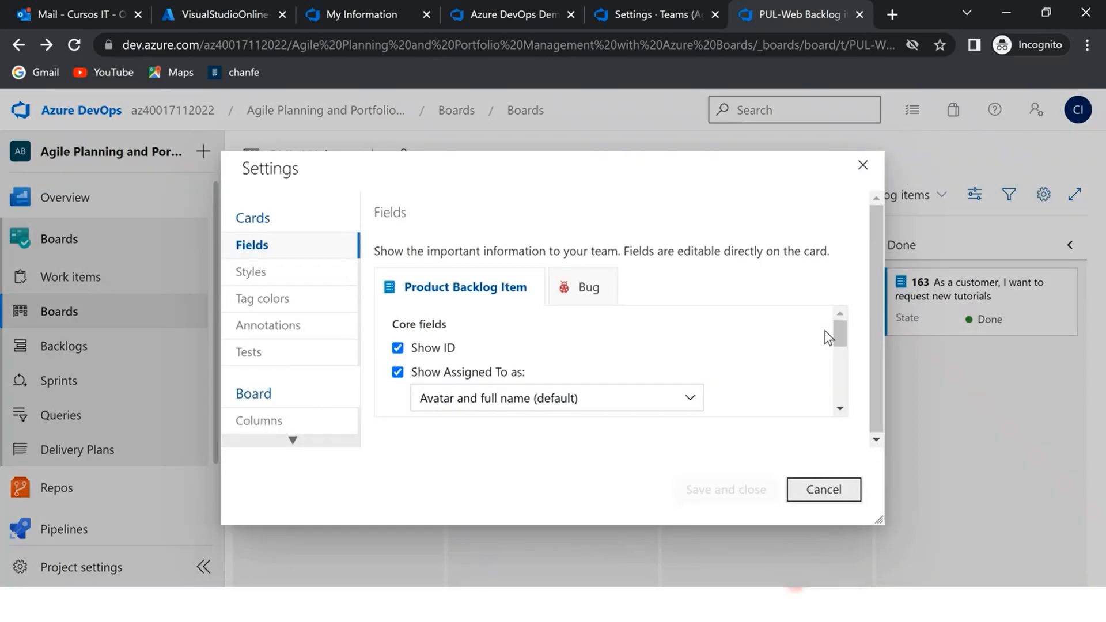
left_click(311, 419)
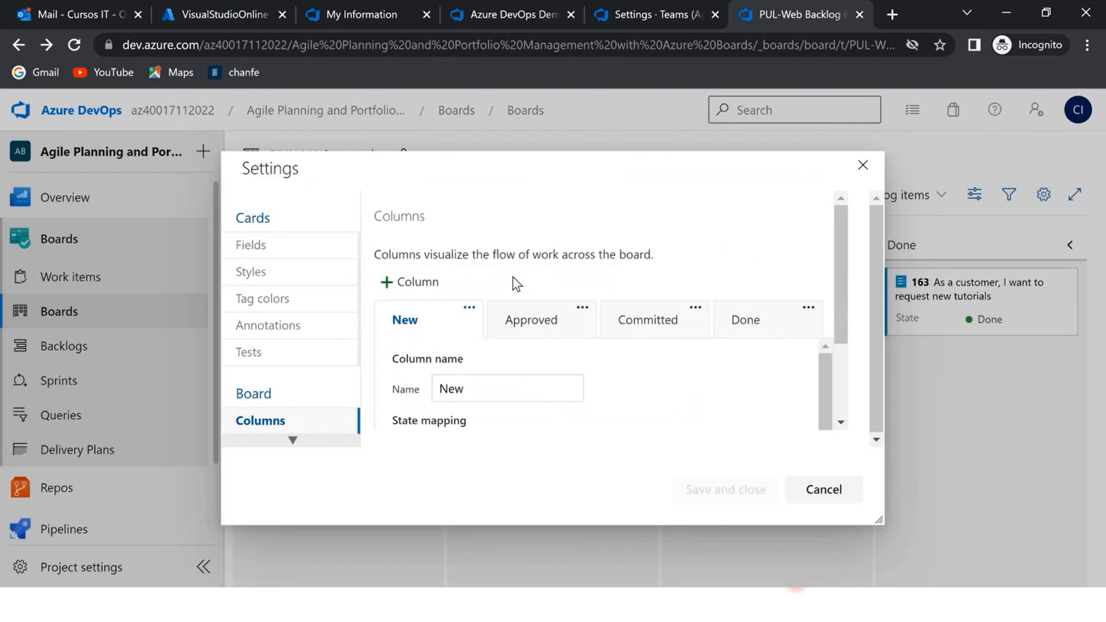
left_click(424, 282)
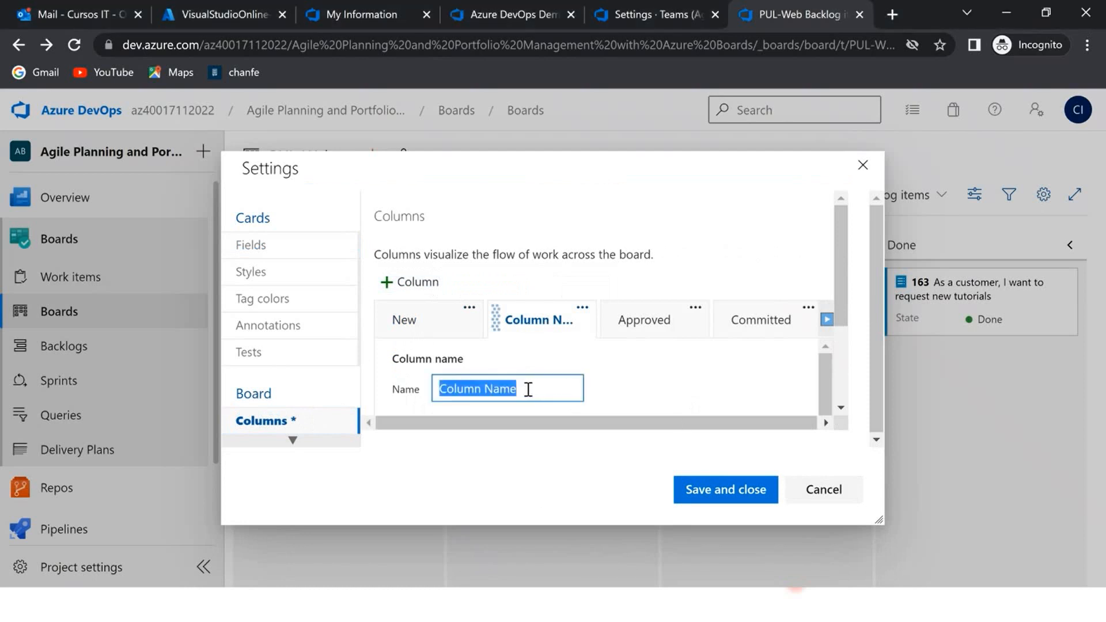
left_click_drag(521, 389, 365, 383)
type("QA Approved")
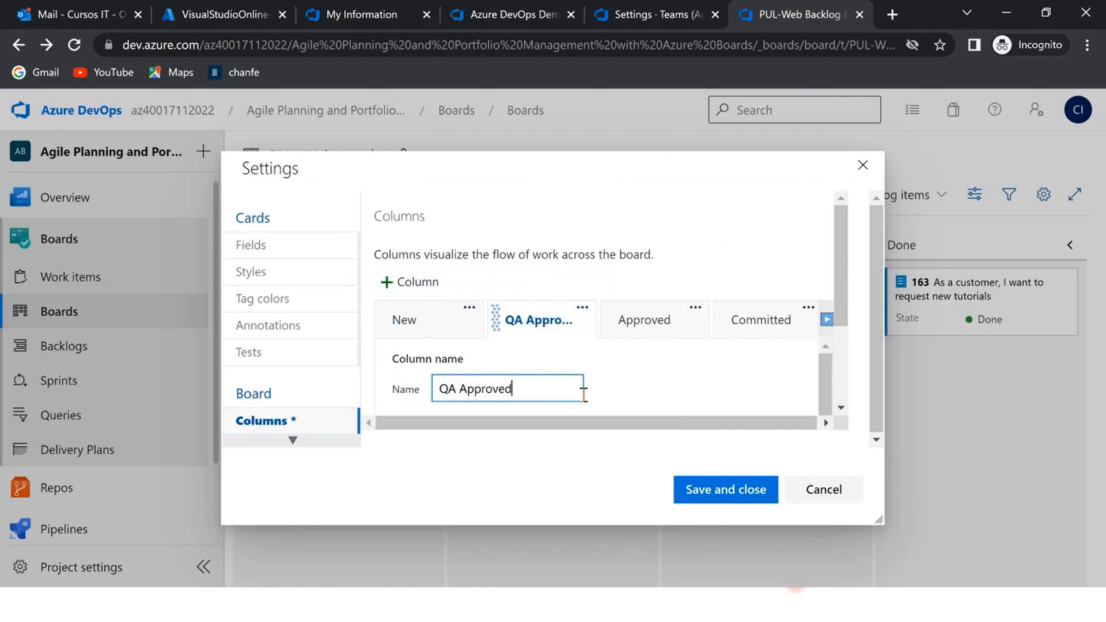
- Set the QA Approved column's WIP limit to 1, place it between Committed and Done, and save the board settings
scroll(632, 384, "down", 2)
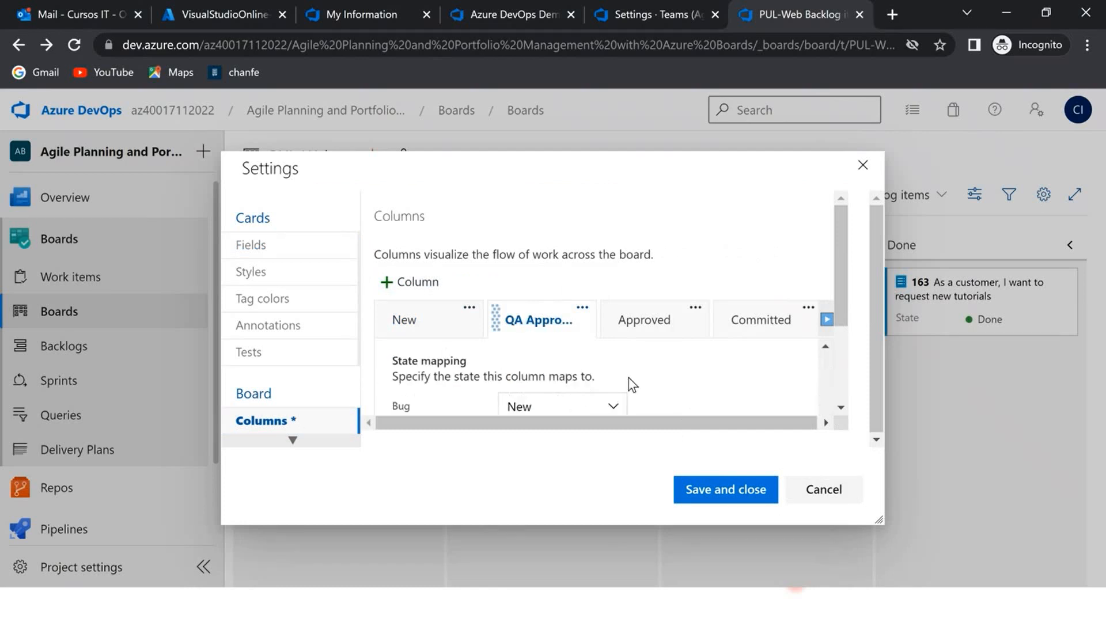
scroll(633, 384, "down", 2)
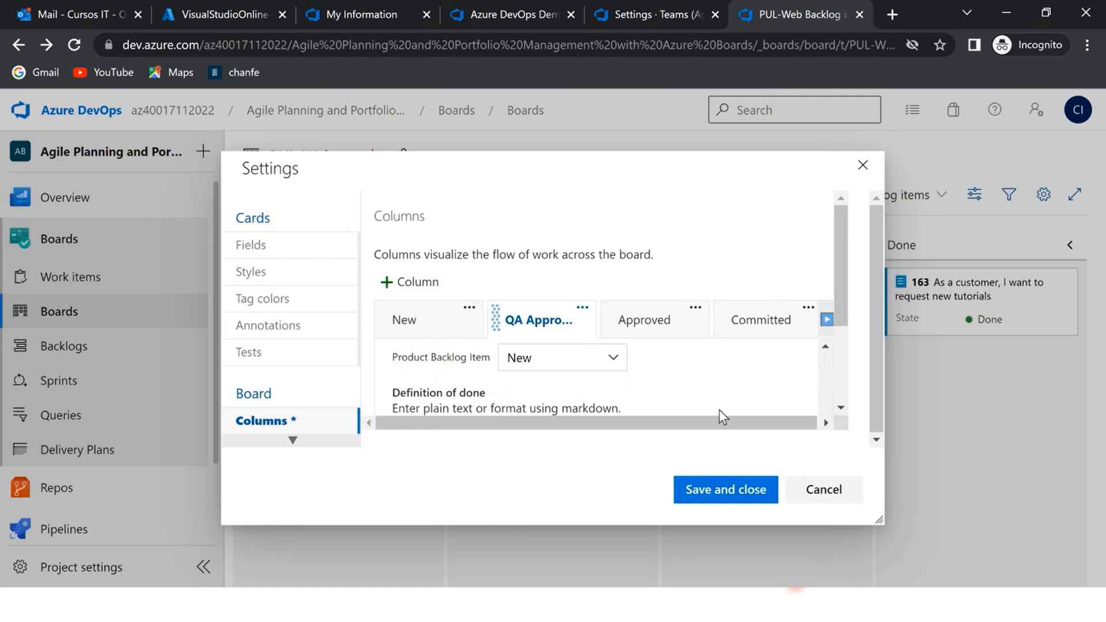
scroll(702, 399, "up", 3)
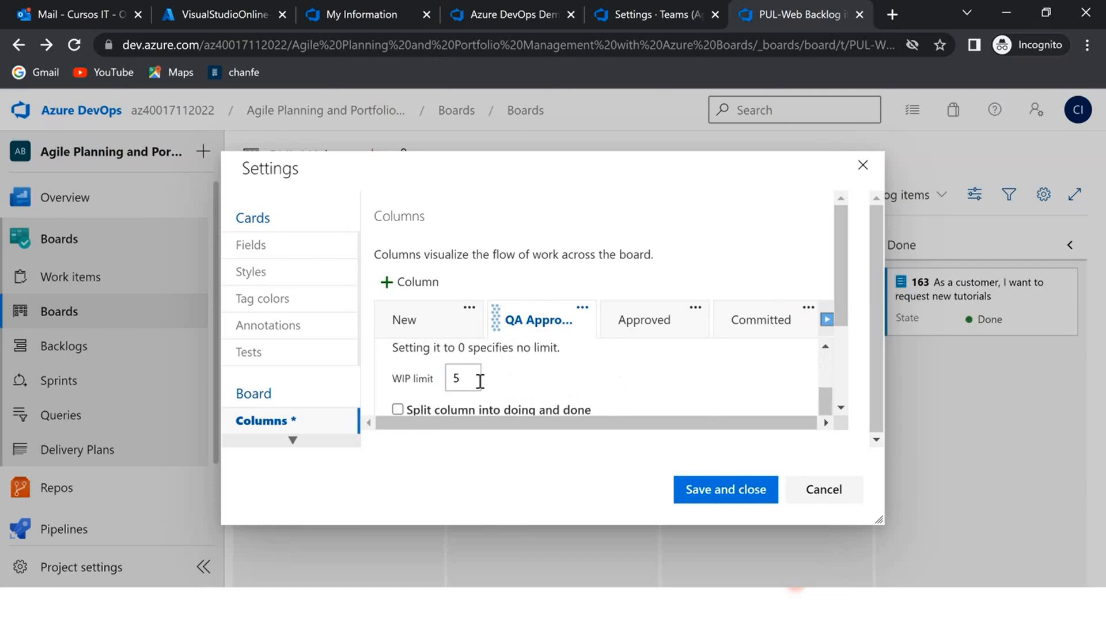
left_click_drag(477, 378, 419, 378)
type("1")
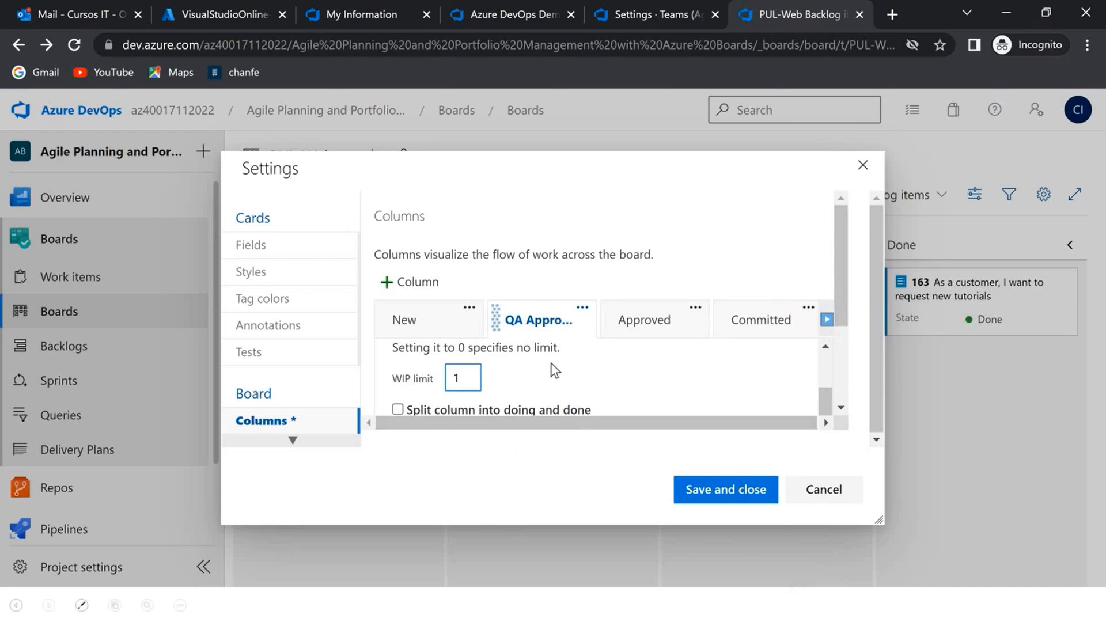
left_click_drag(540, 324, 662, 321)
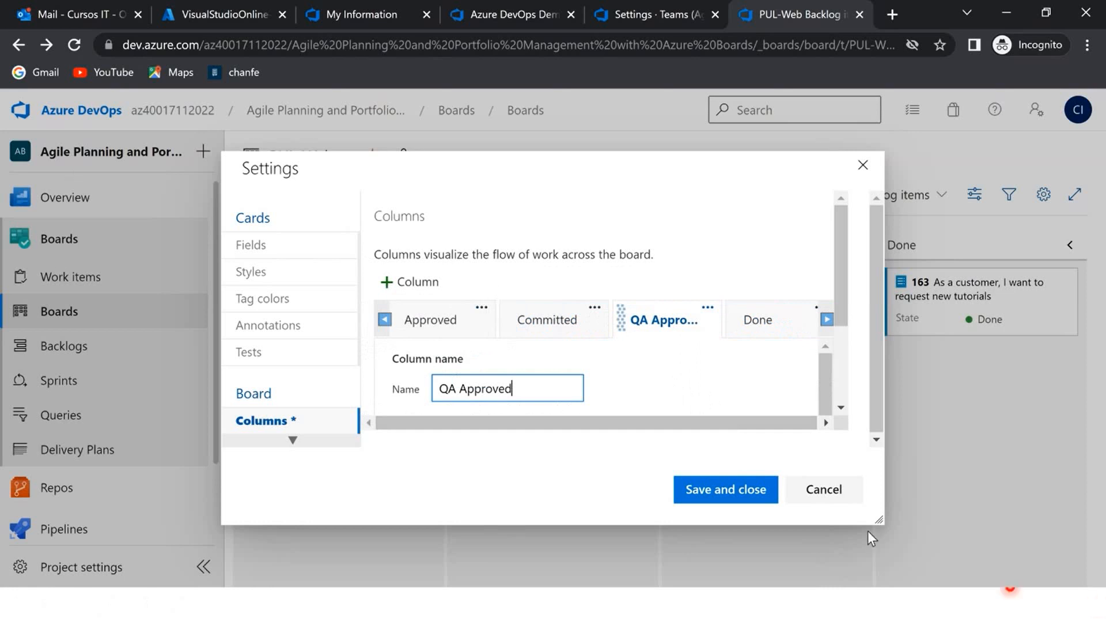
left_click(726, 491)
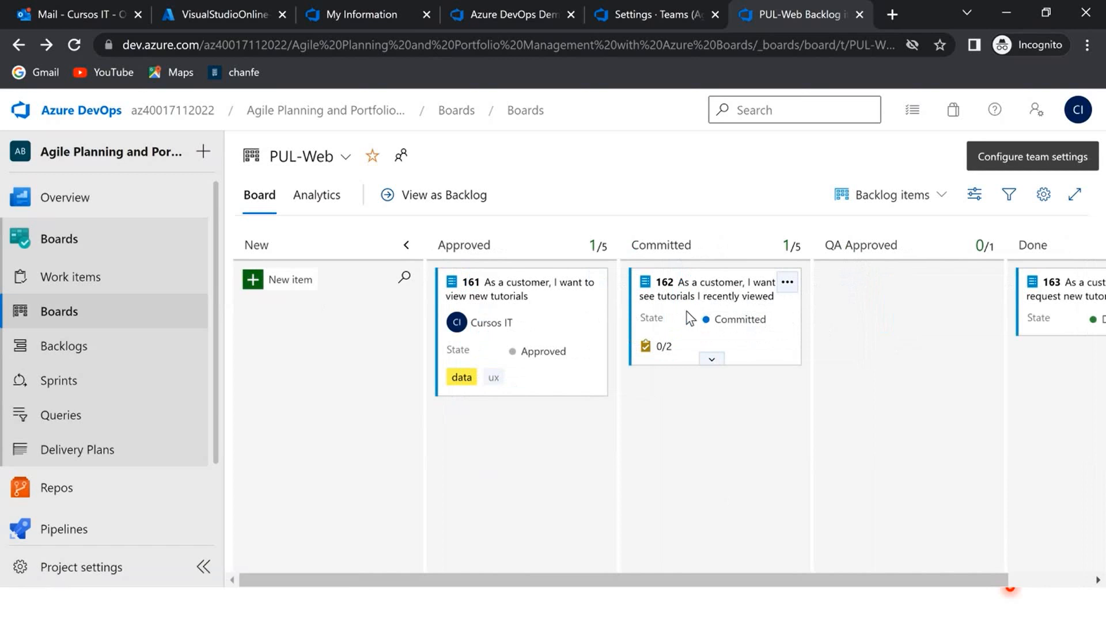
- Move work items 162 and 161 into the QA Approved column, and return item 162 to Committed
left_click_drag(686, 314, 887, 300)
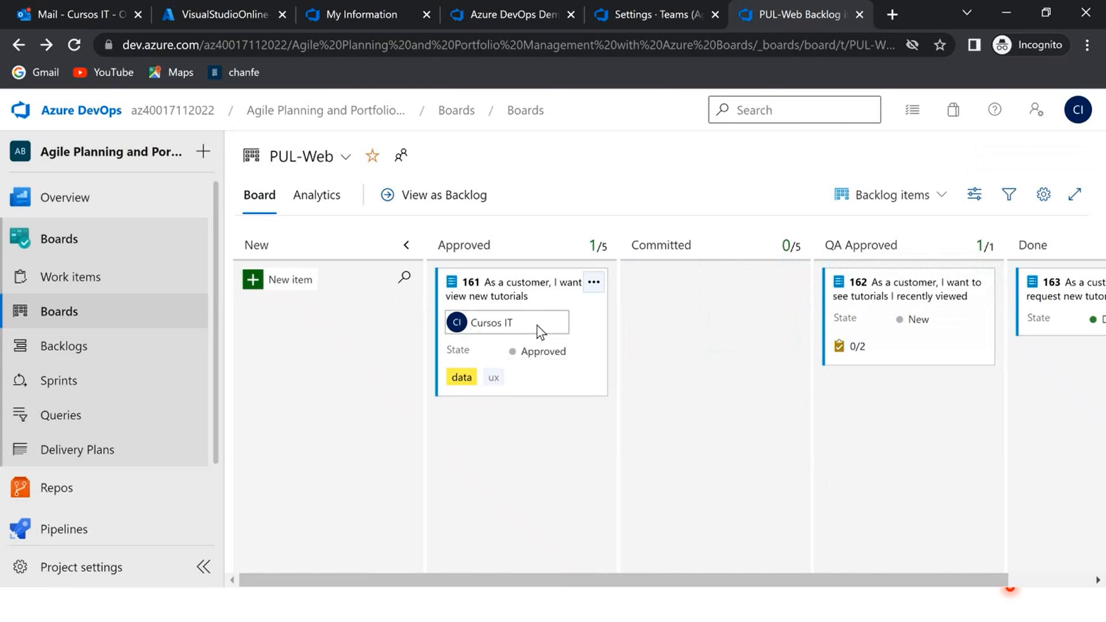
left_click_drag(552, 303, 947, 406)
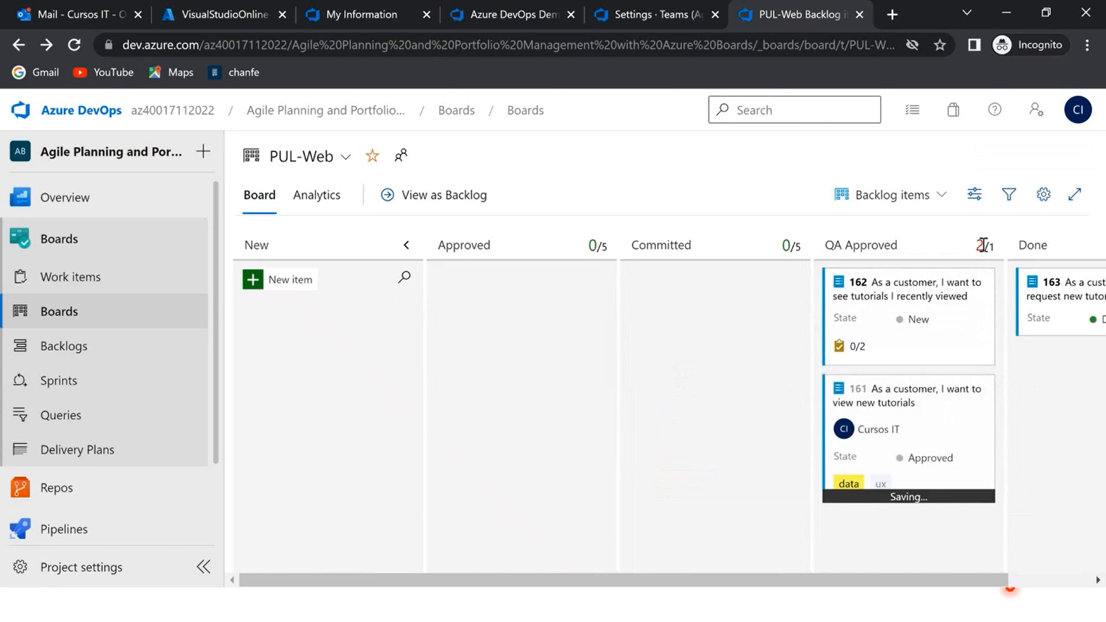
mouse_move(979, 245)
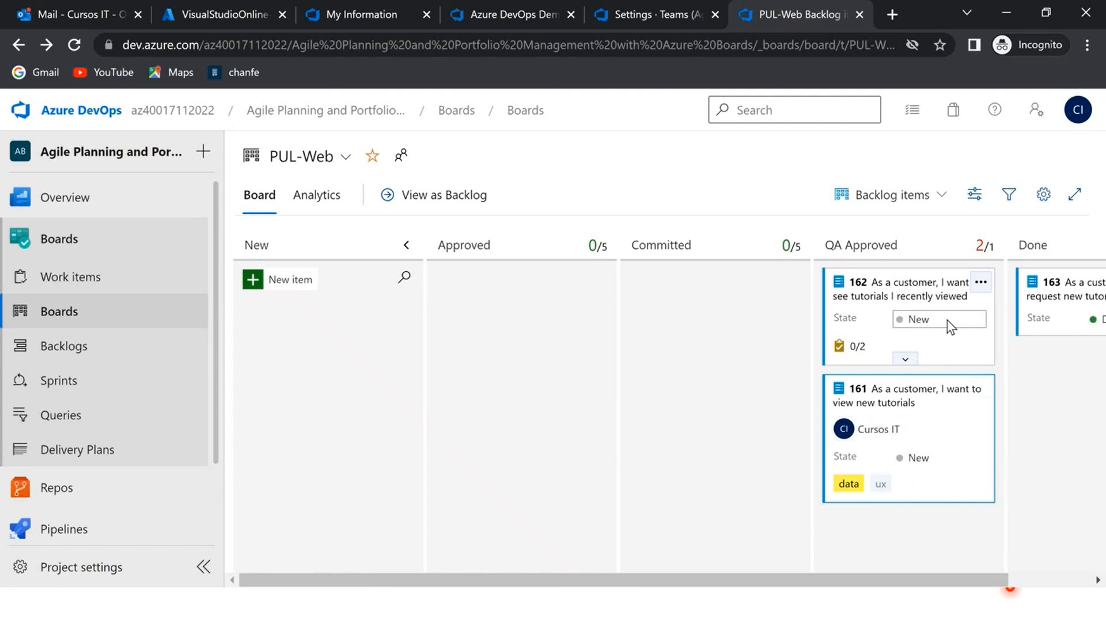
left_click_drag(938, 308, 724, 311)
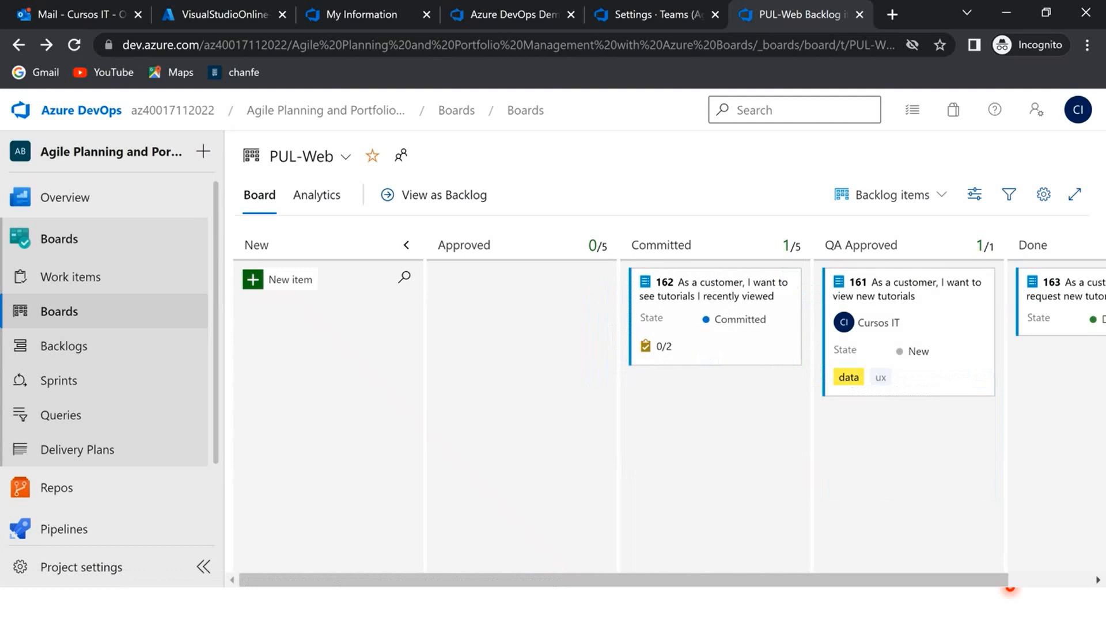
- Enable splitting the QA Approved column into doing and done in the board's column settings
left_click(1042, 196)
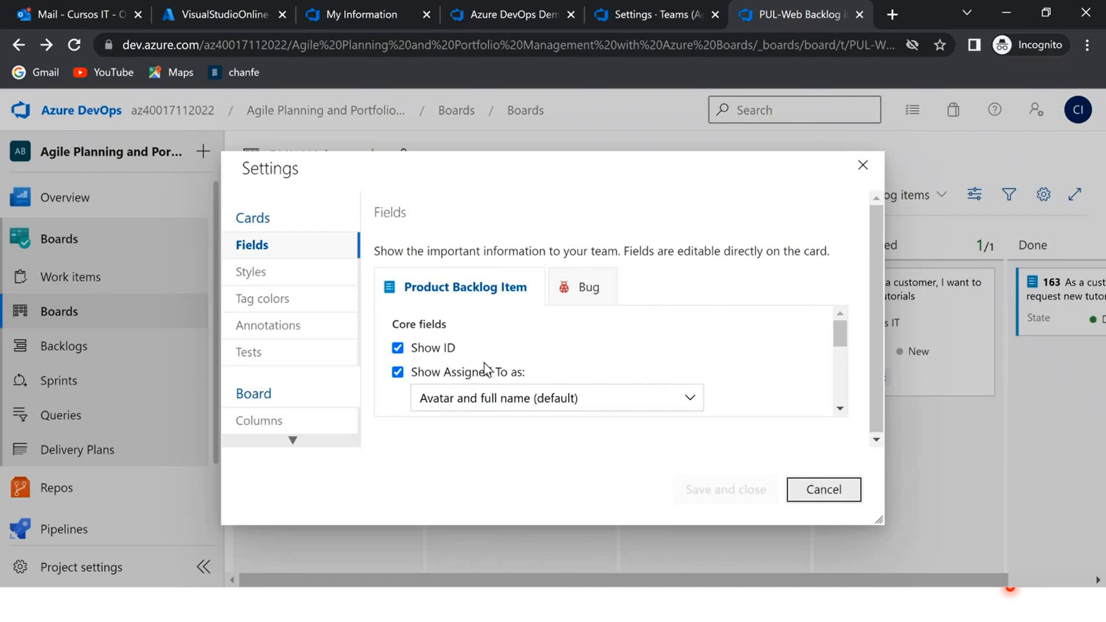
scroll(549, 357, "down", 1)
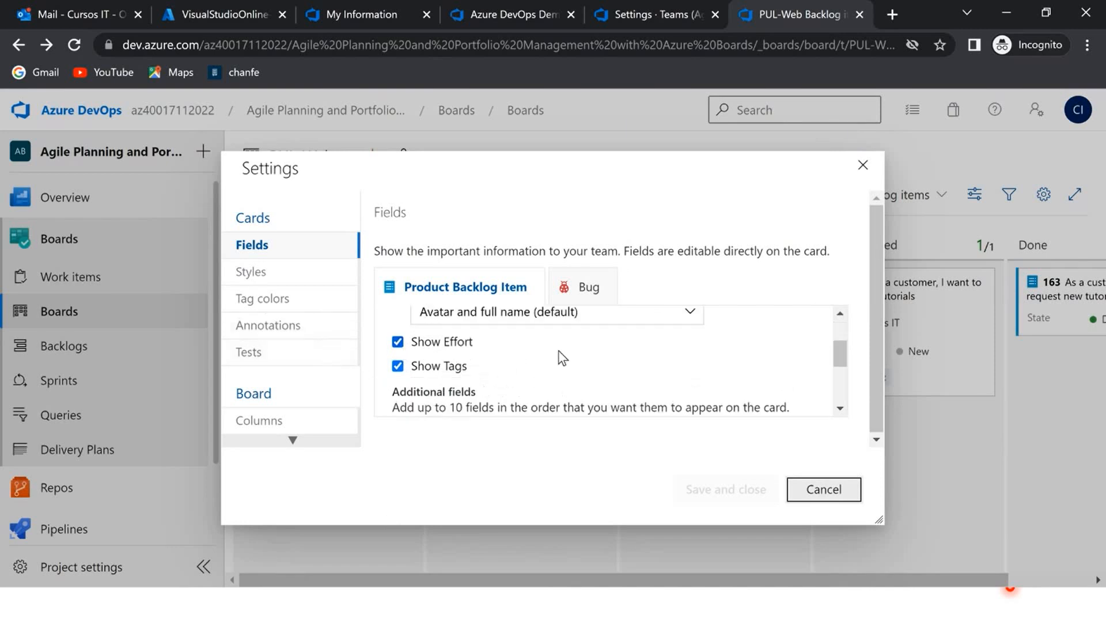
left_click(280, 425)
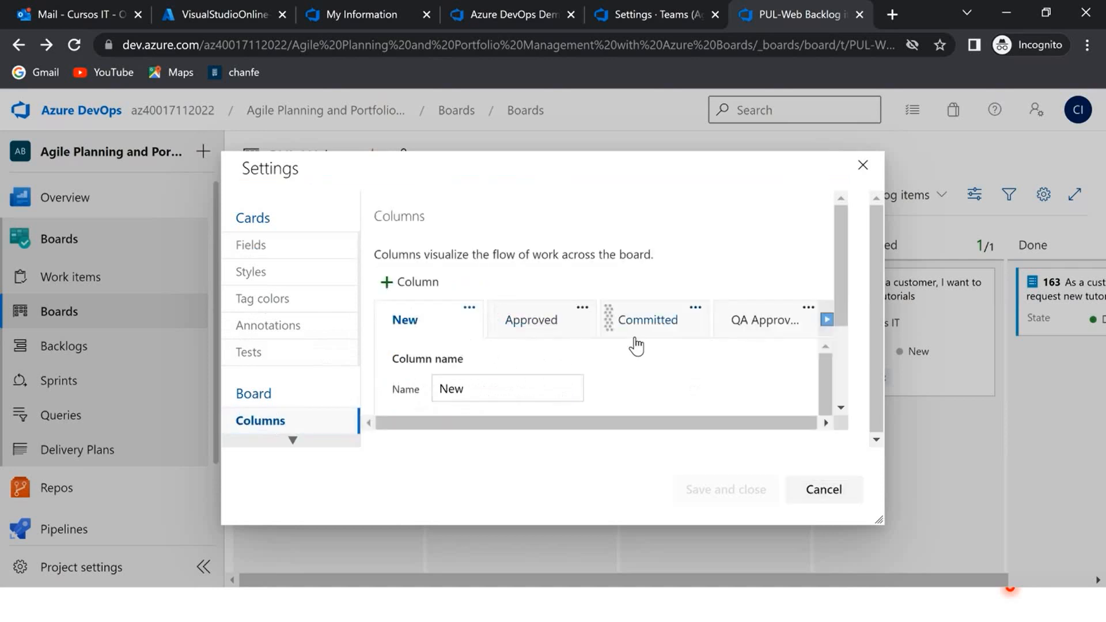
left_click(736, 328)
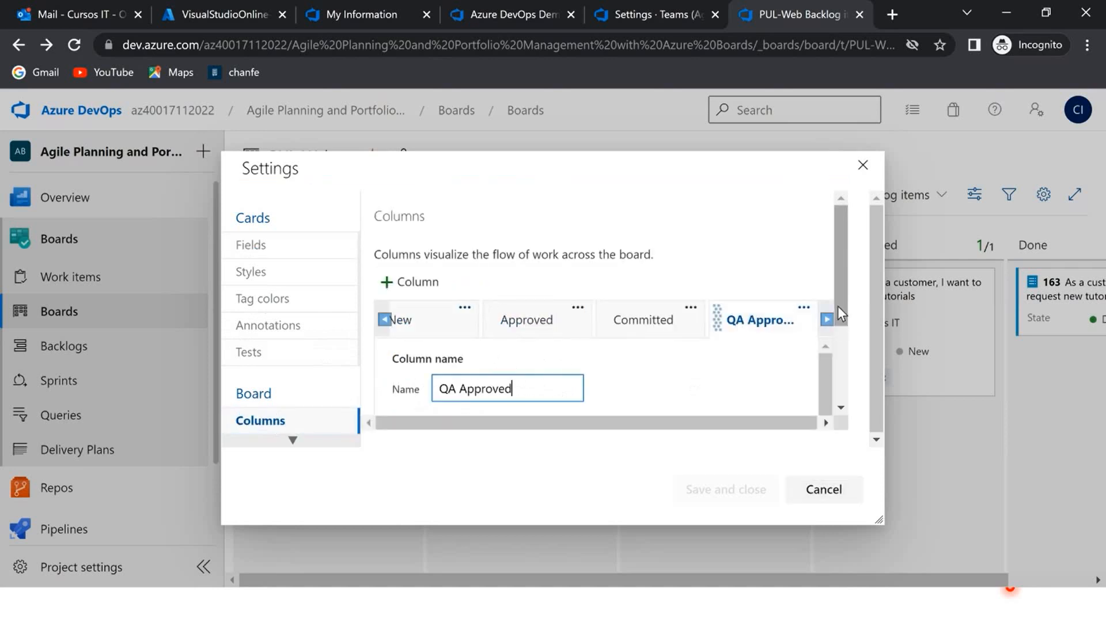
left_click_drag(838, 306, 829, 397)
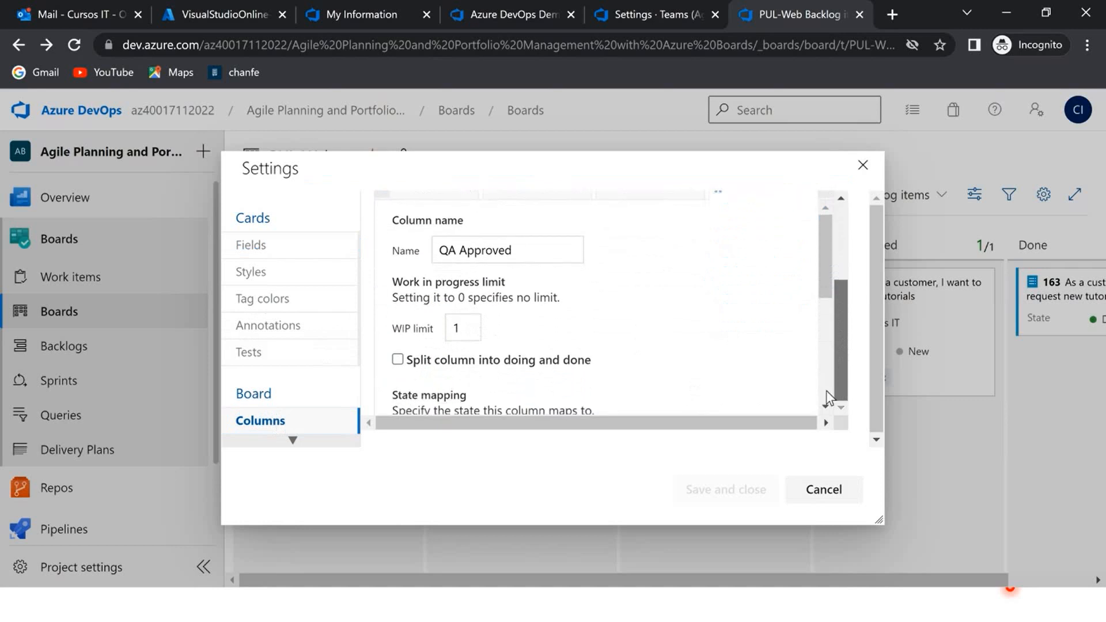
left_click(399, 361)
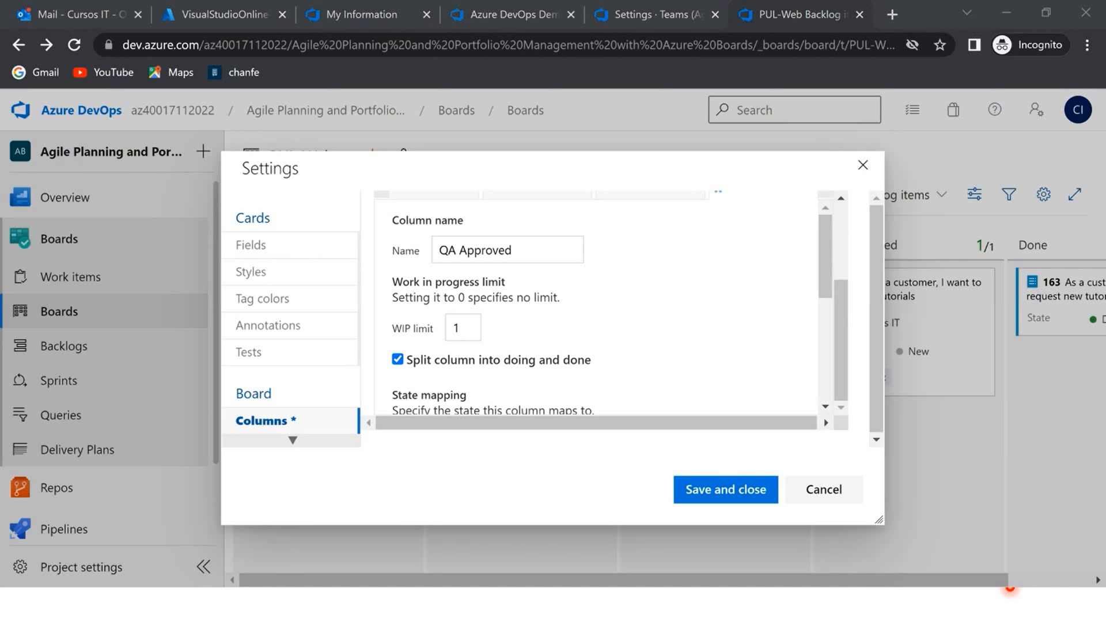
- Enter "Passes **all** tests" as the QA Approved column's definition of done, save the settings, and view the split column
scroll(731, 340, "down", 3)
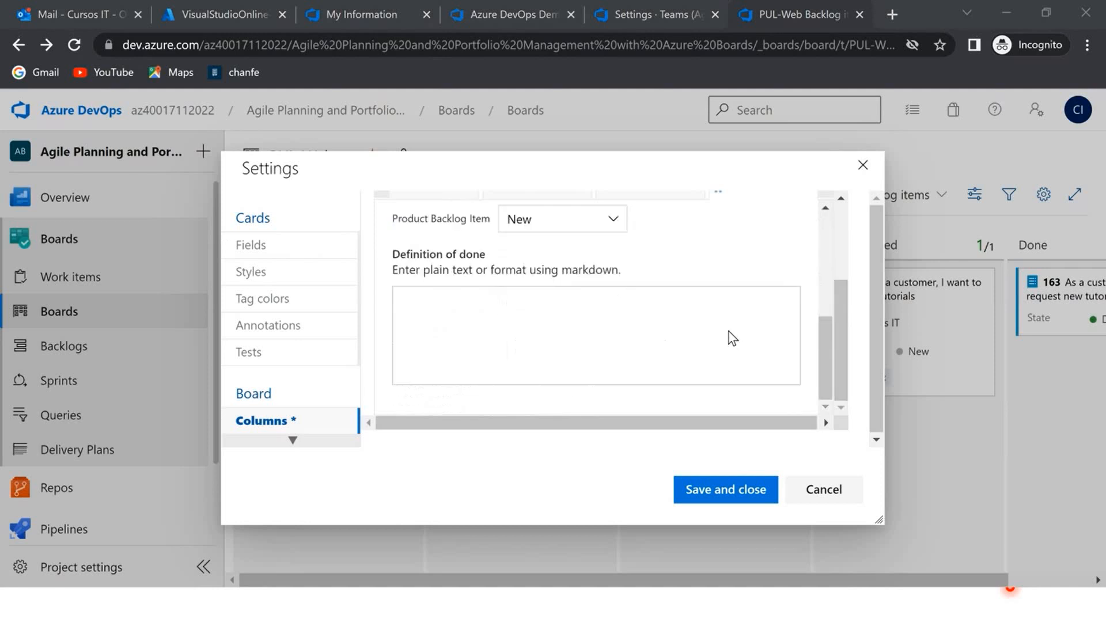
left_click(570, 336)
type("Passes **all** tests")
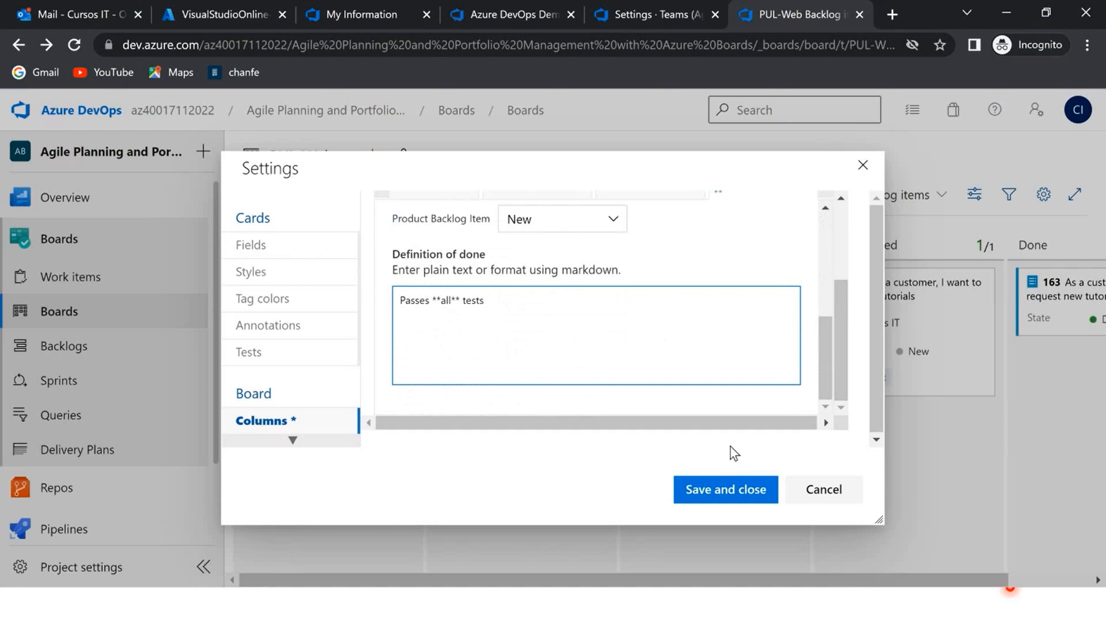
left_click(726, 494)
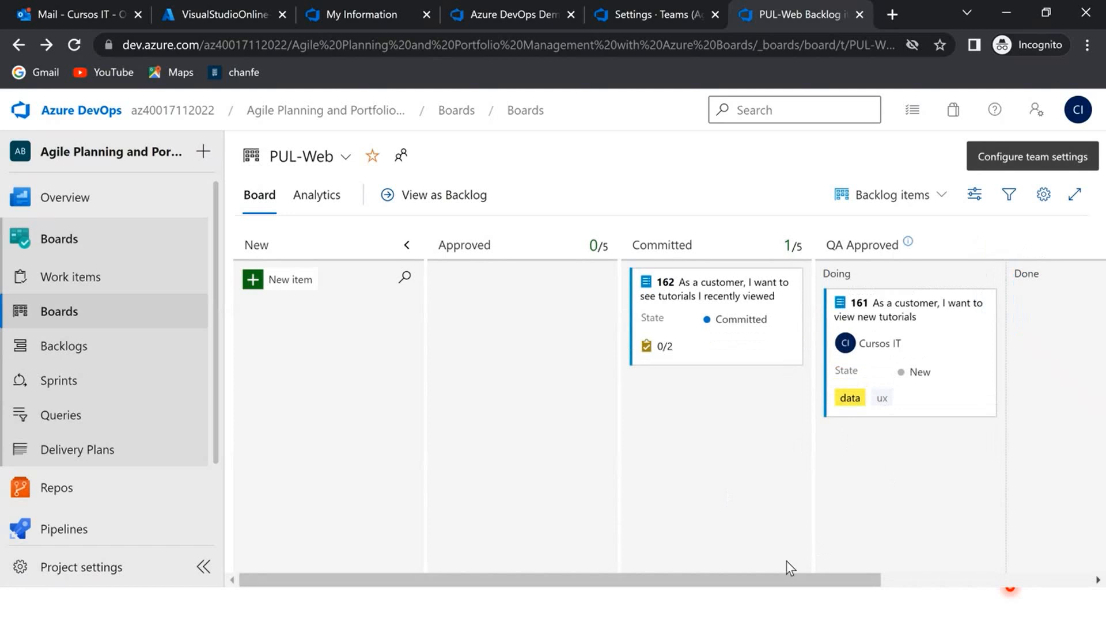
left_click_drag(783, 580, 966, 596)
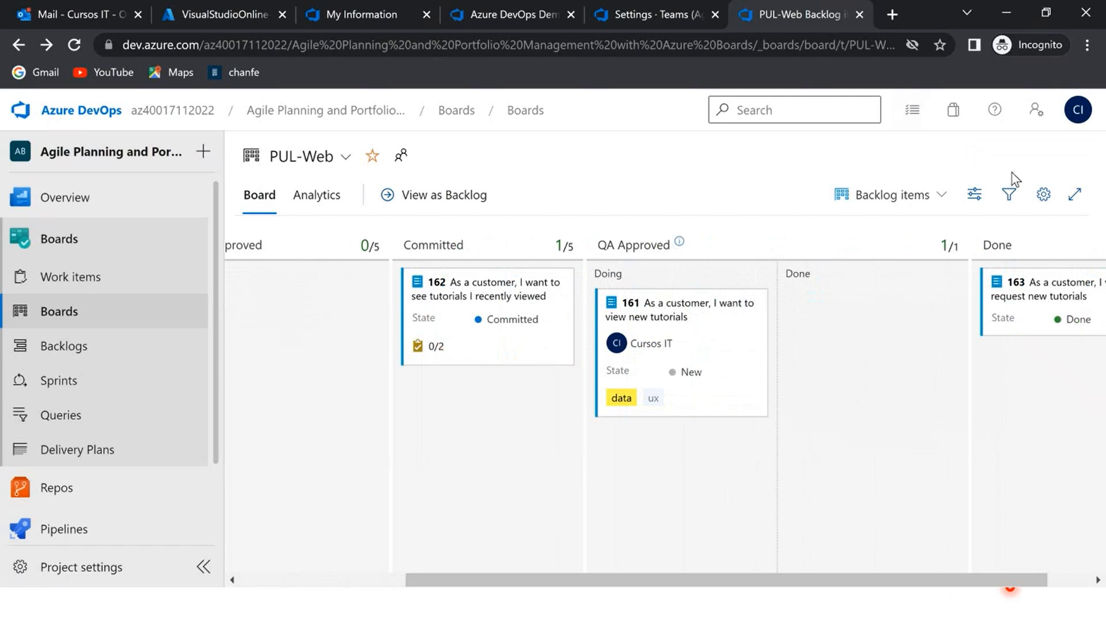
- Add a board swimlane named "Expedite", save the settings, and move work item 162 into that lane within the Committed column
left_click(1043, 195)
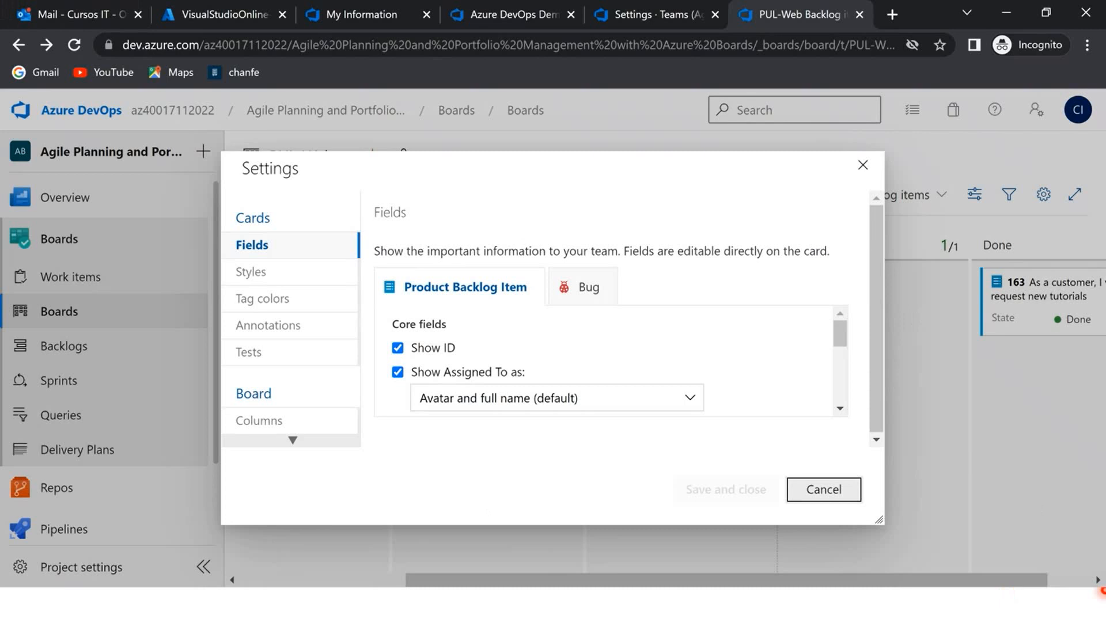
left_click(293, 440)
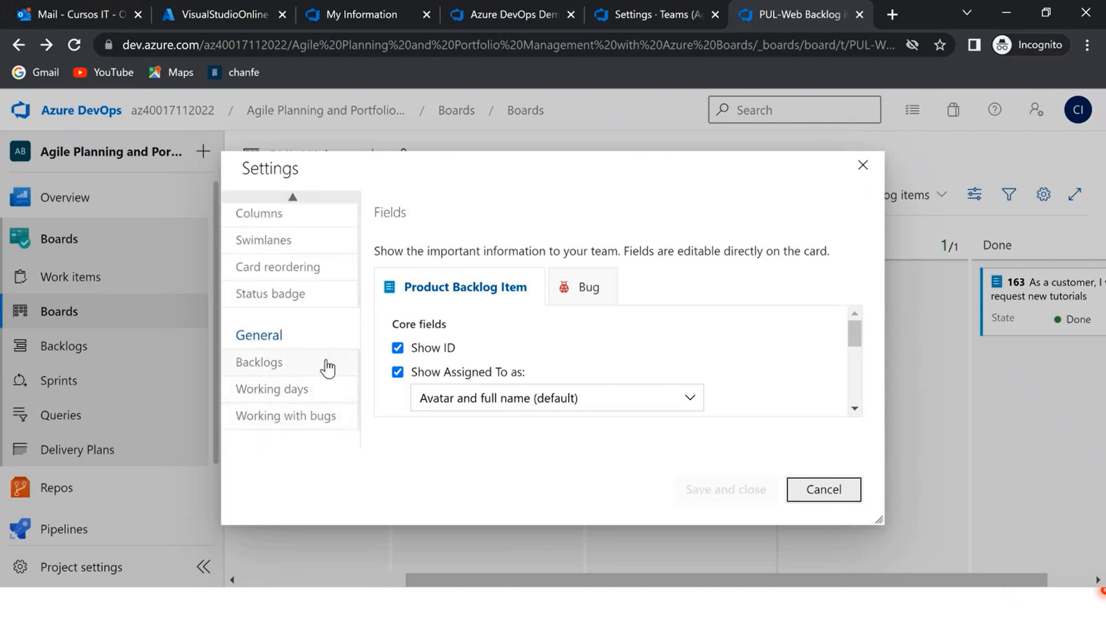
scroll(327, 368, "up", 3)
scroll(327, 369, "down", 3)
left_click(305, 242)
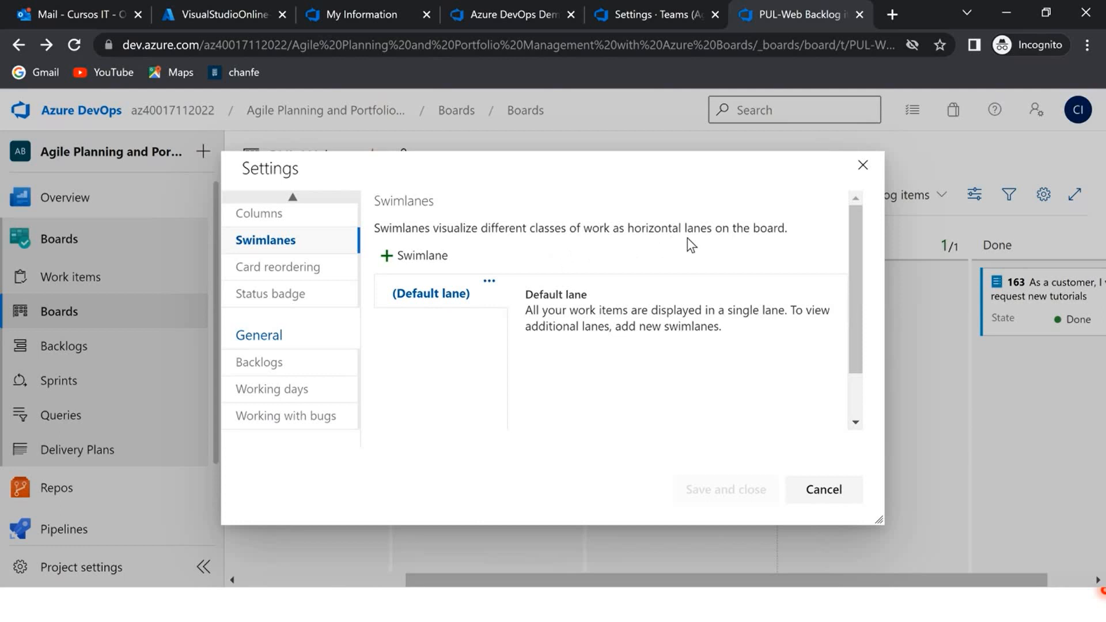
left_click_drag(713, 228, 626, 228)
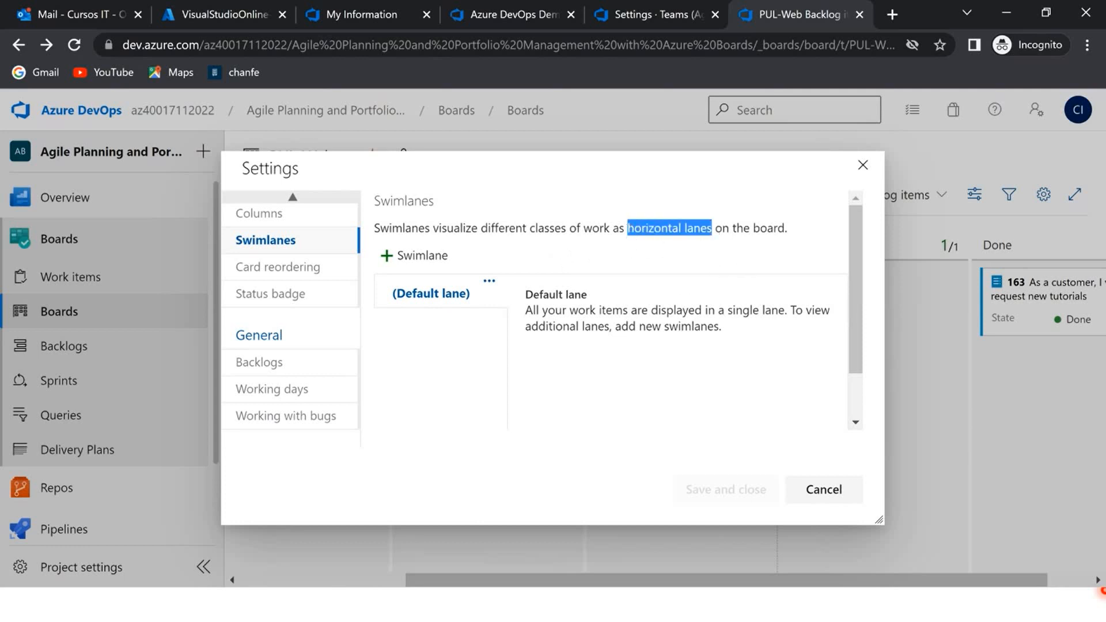
left_click(420, 256)
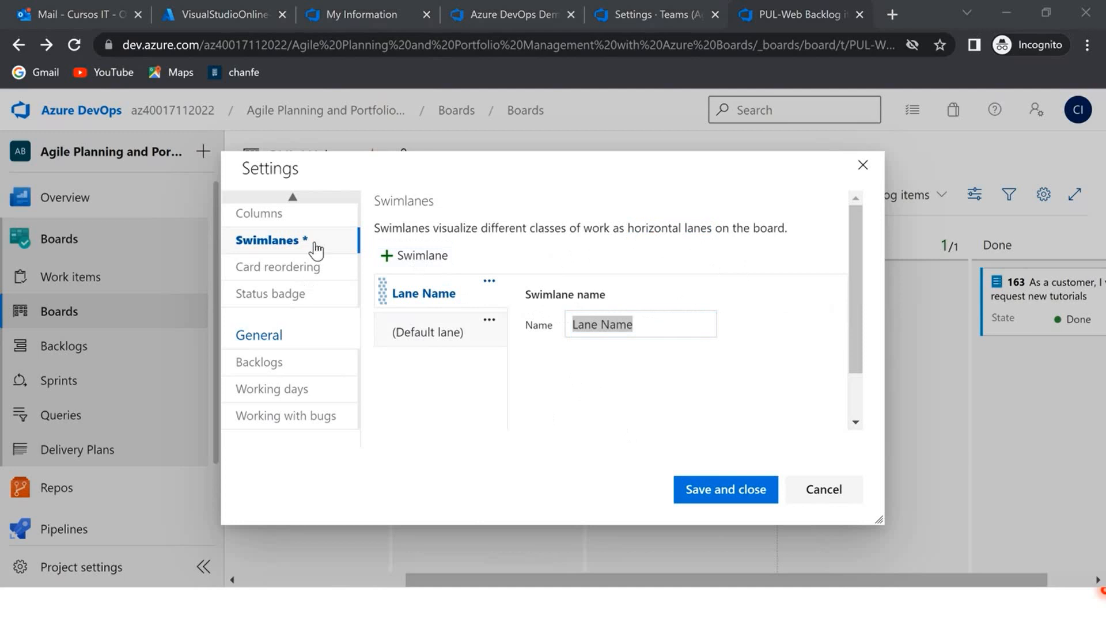
left_click_drag(704, 328, 509, 325)
type("Expedite")
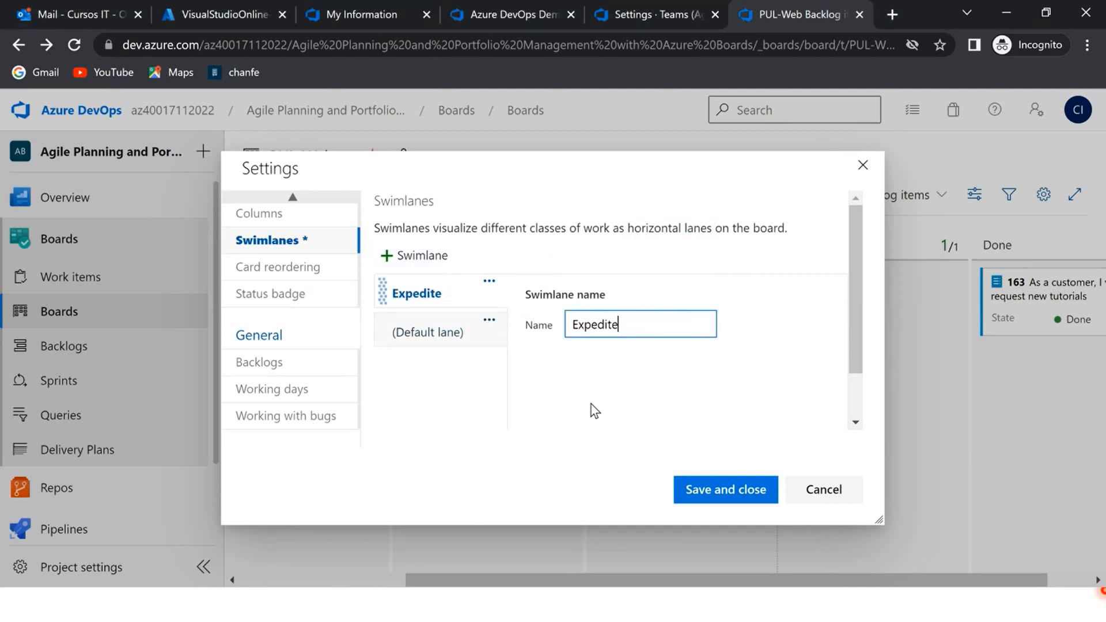
left_click(735, 499)
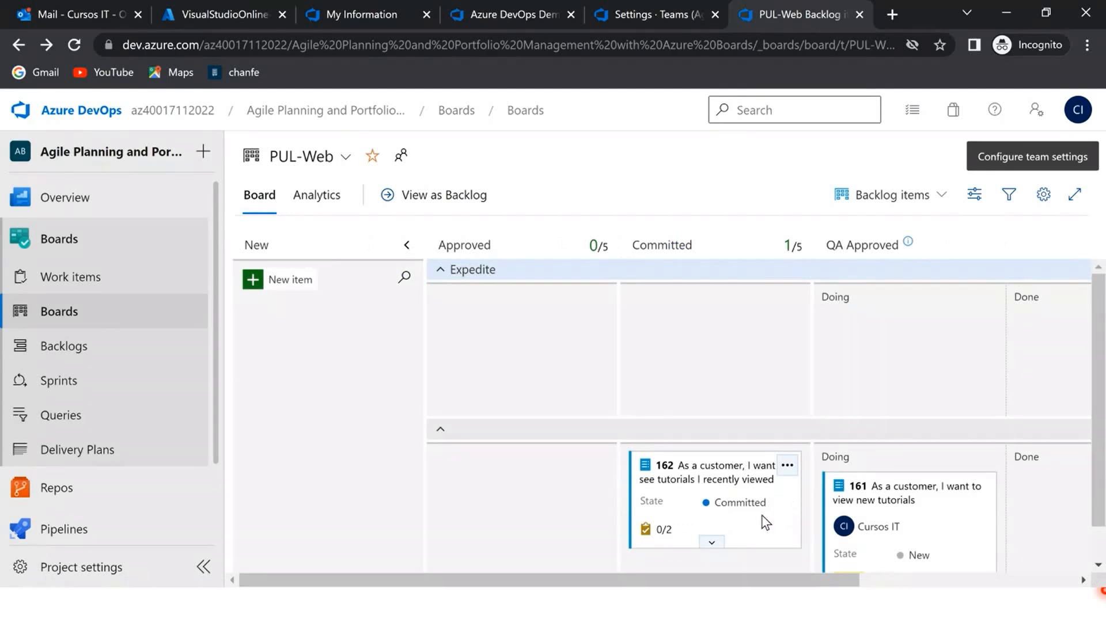
left_click_drag(753, 523, 774, 358)
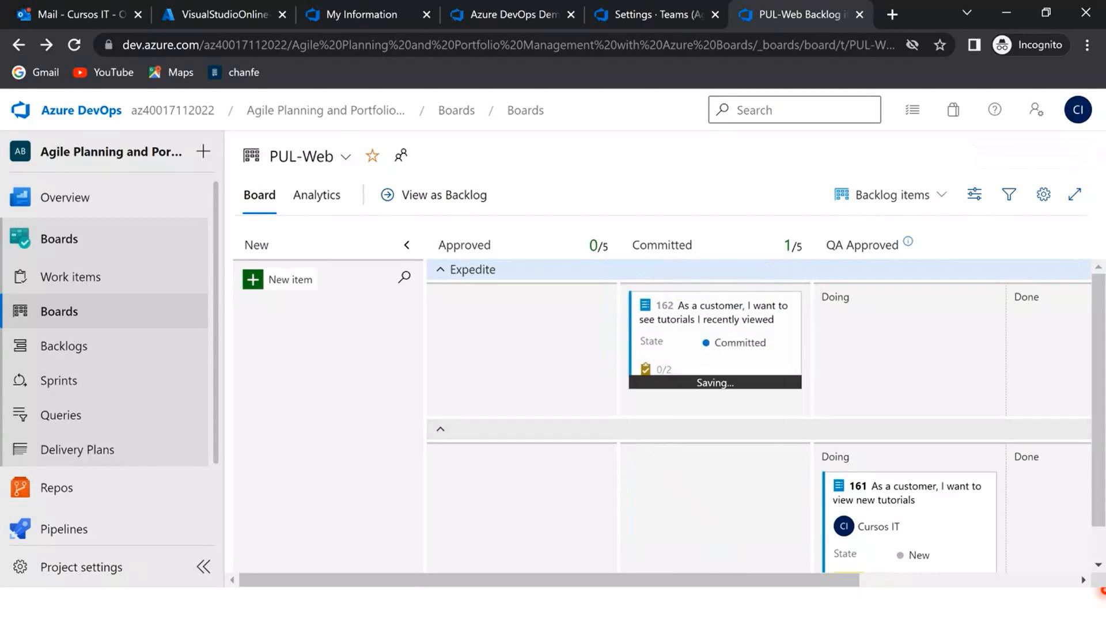